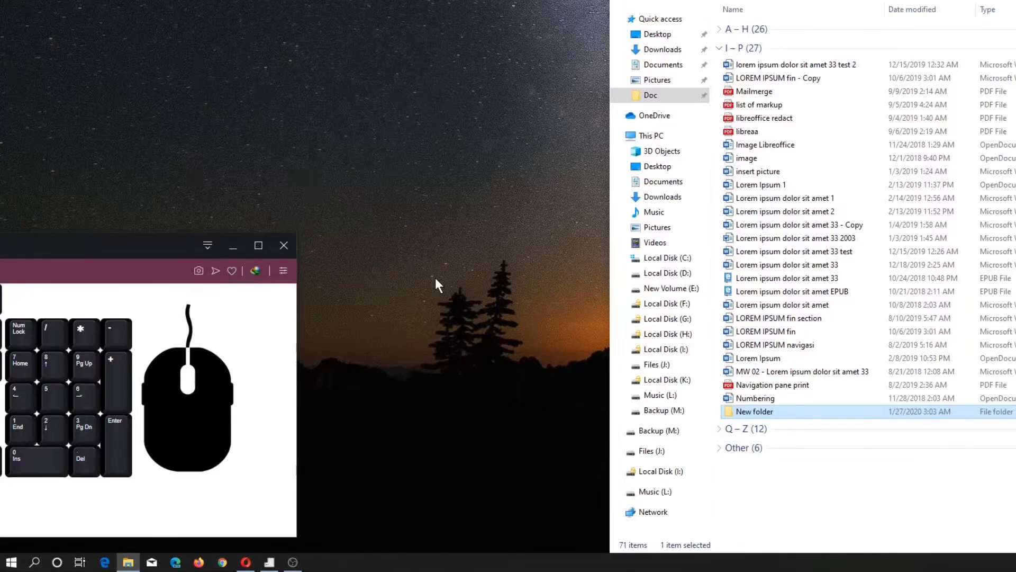
- Open the Mouse Properties dialog from Control Panel and move it up beside the file window
click(477, 195)
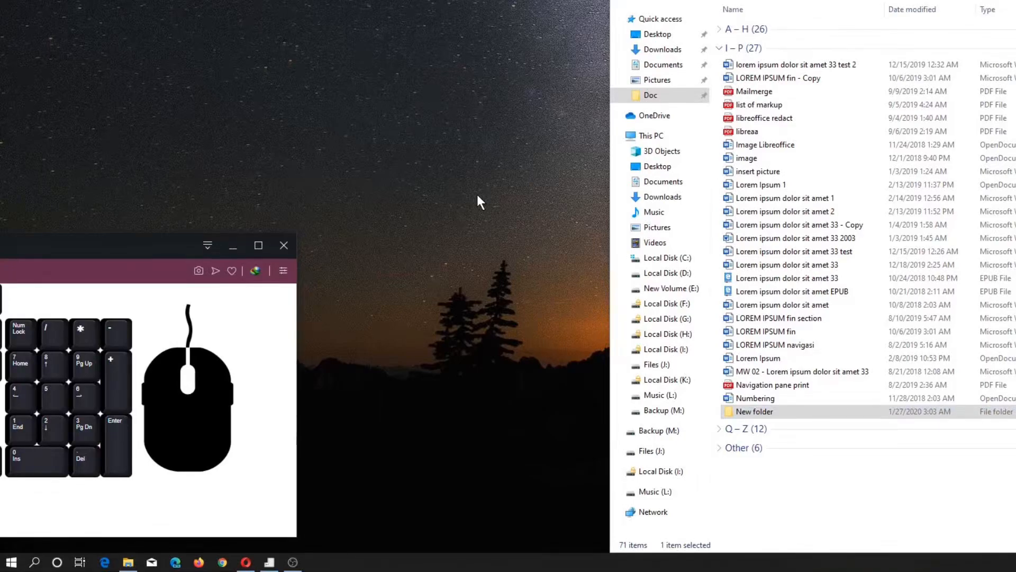
key(super)
key(super)
key(super)
text(contro)
key(Return)
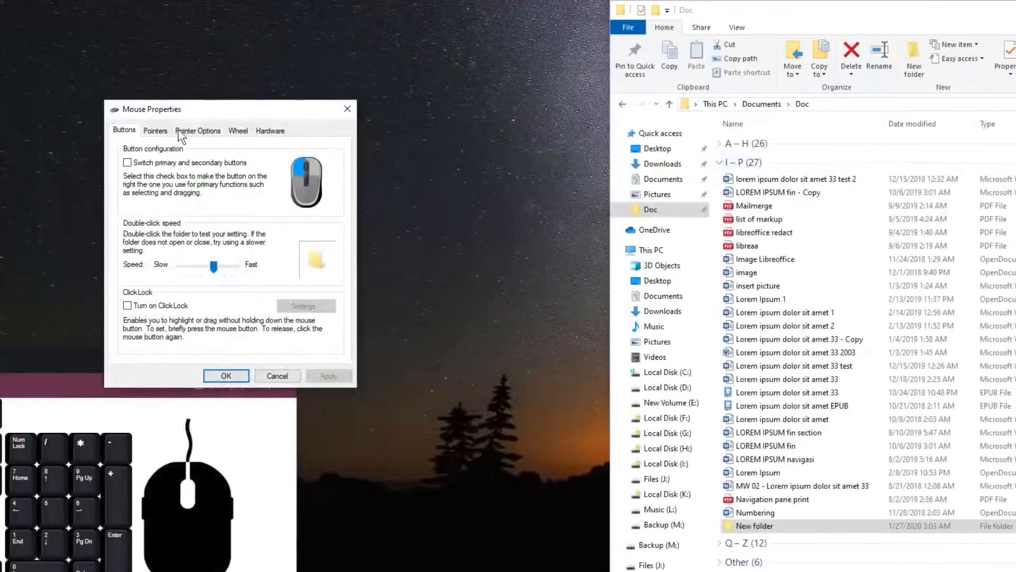
drag(189, 105, 307, 74)
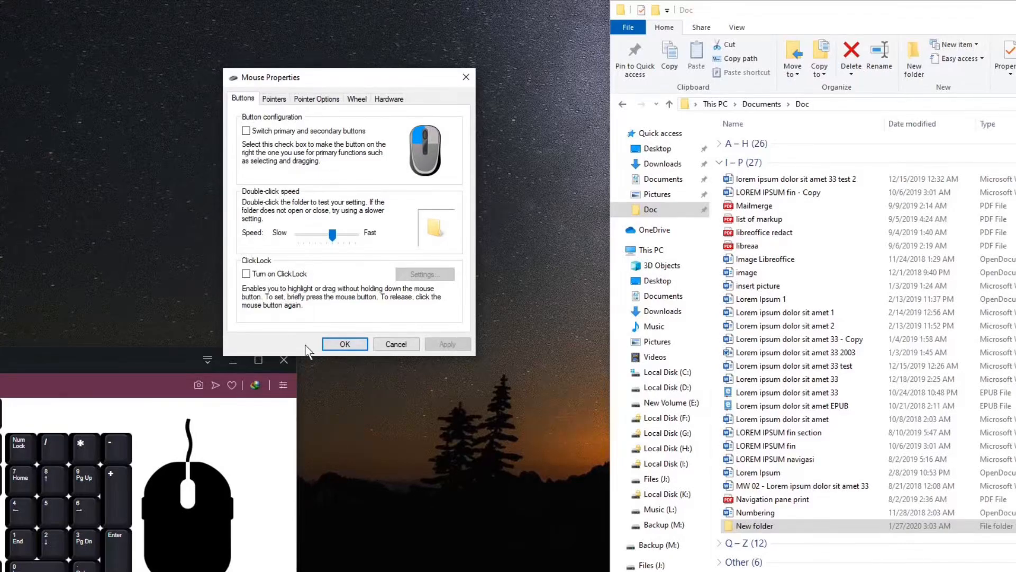
click(377, 526)
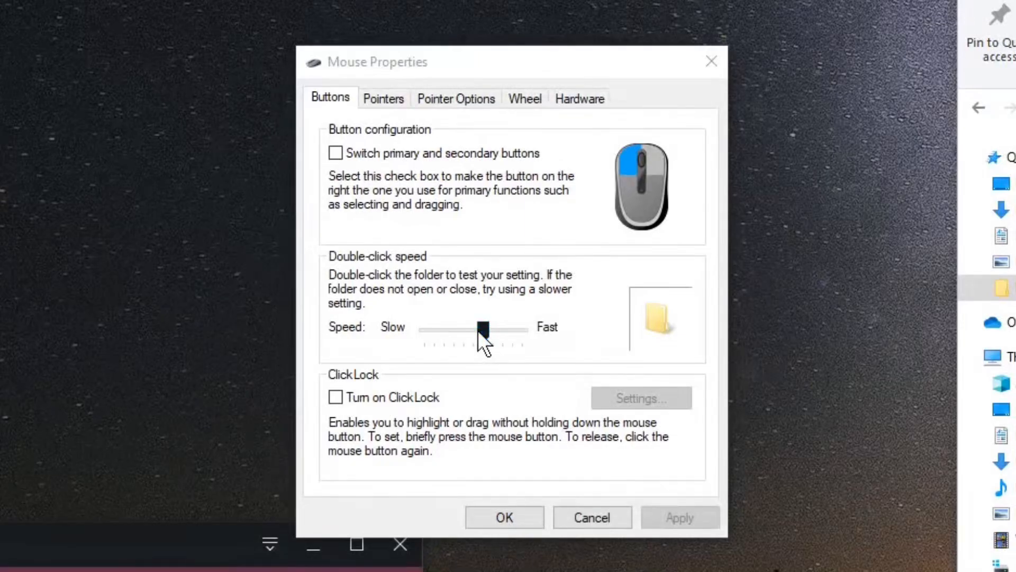
- Apply the slowest double-click speed, test it by opening New folder, and return to the Doc folder
drag(478, 331, 392, 330)
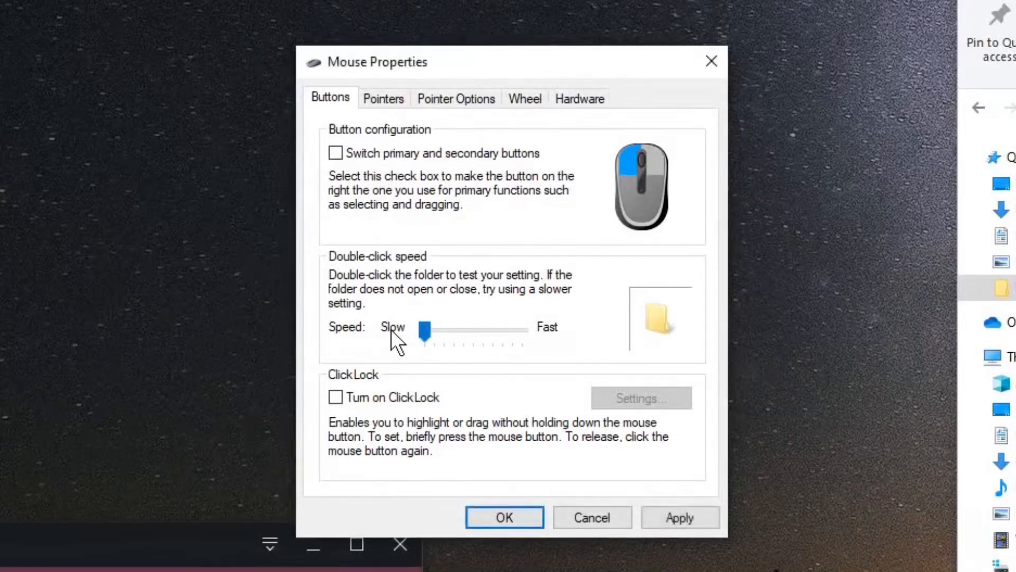
click(699, 517)
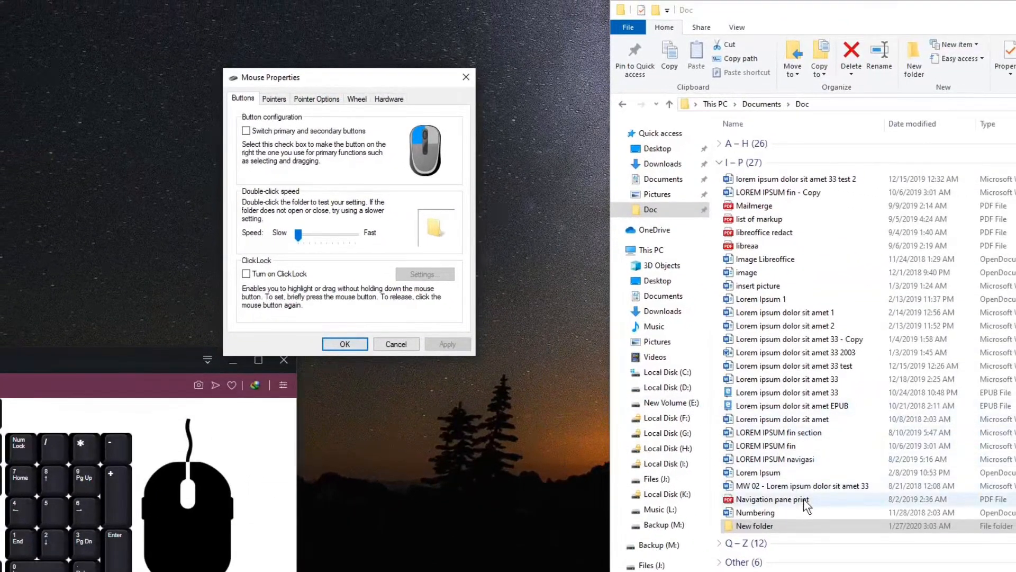
click(788, 524)
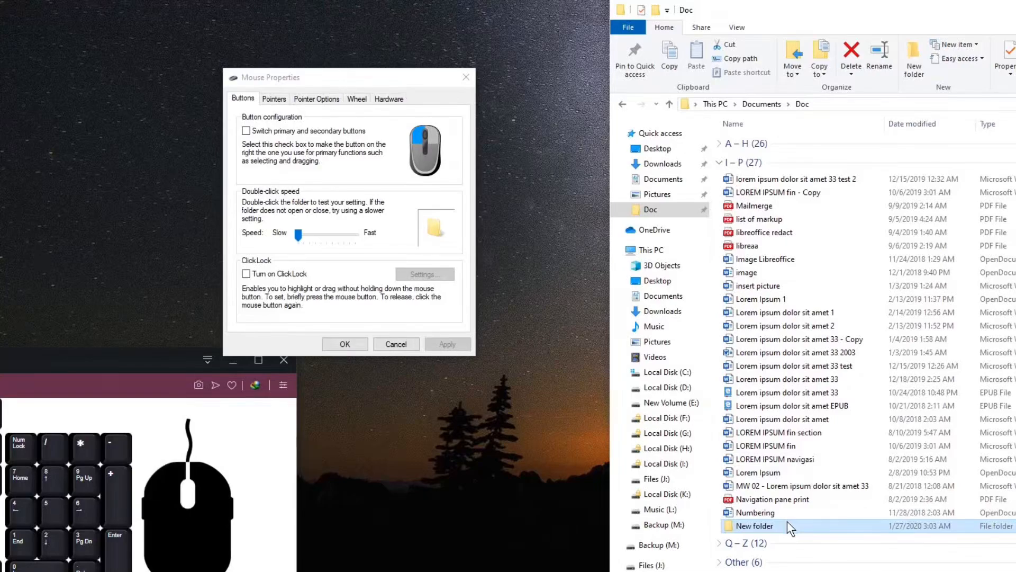
double_click(786, 524)
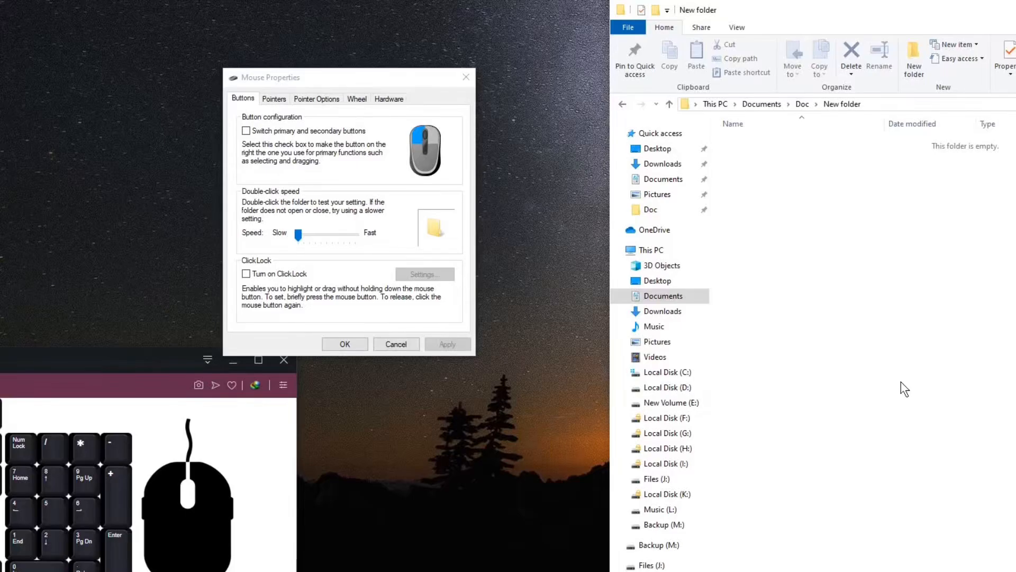
key(alt+Left)
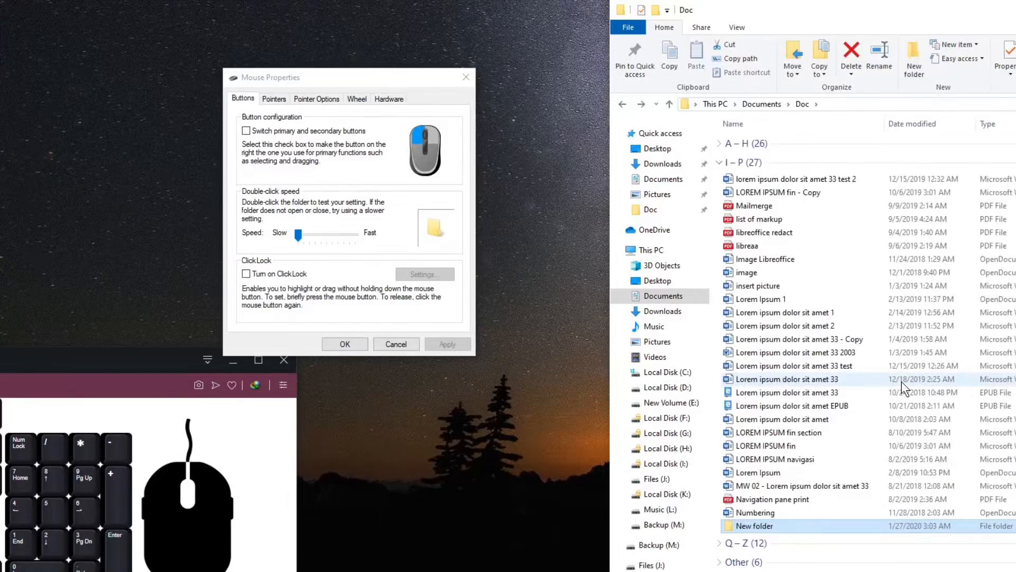
- Apply the fastest double-click speed and test it on New folder until the folder opens
drag(321, 229, 355, 234)
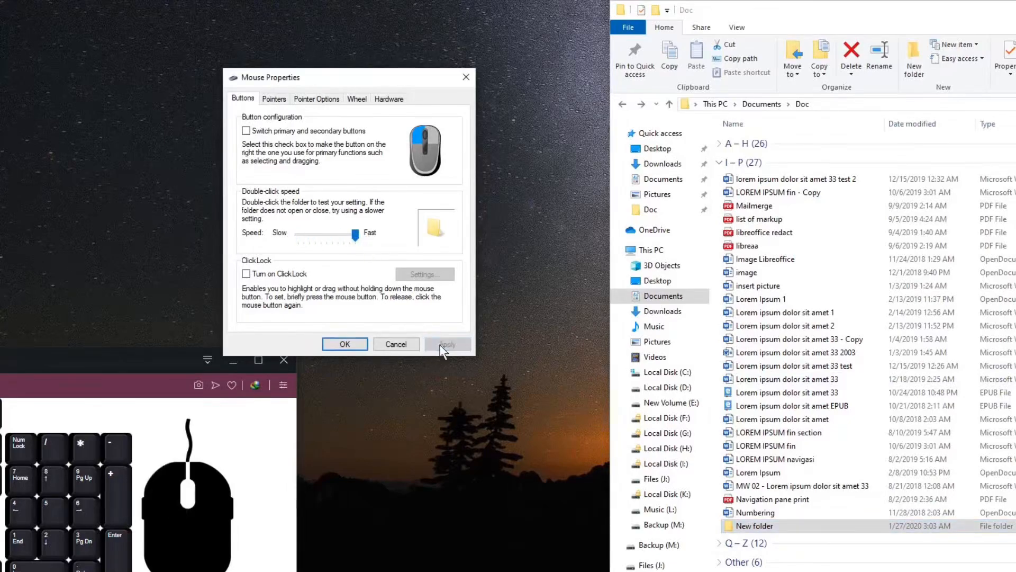
click(753, 527)
click(752, 527)
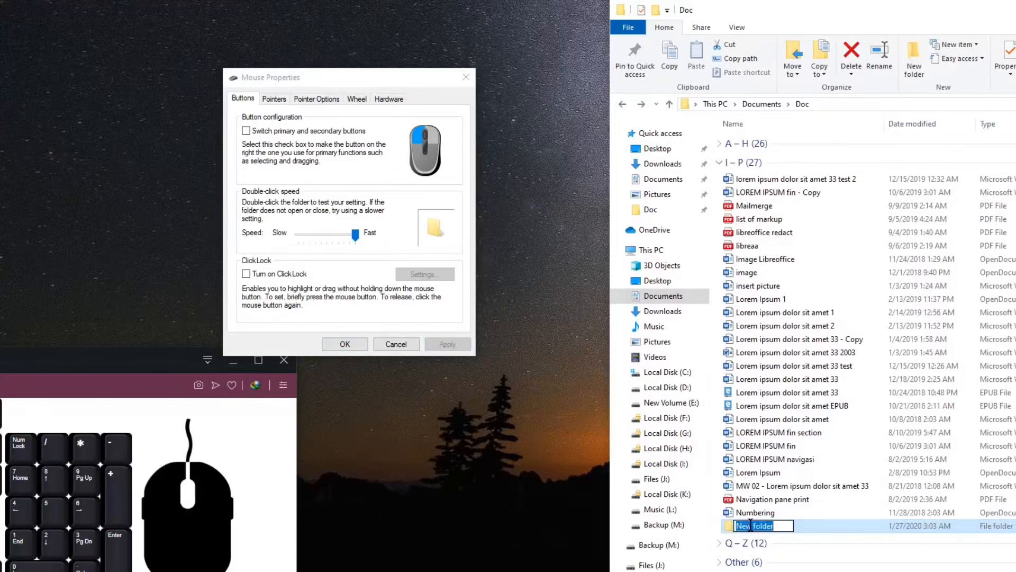
click(822, 528)
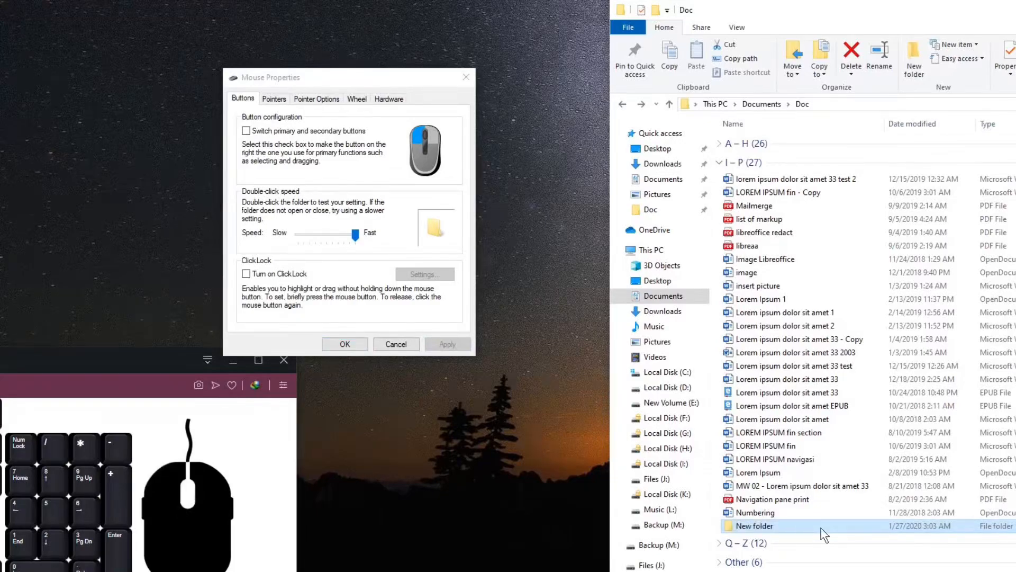
click(821, 528)
key(Return)
click(744, 527)
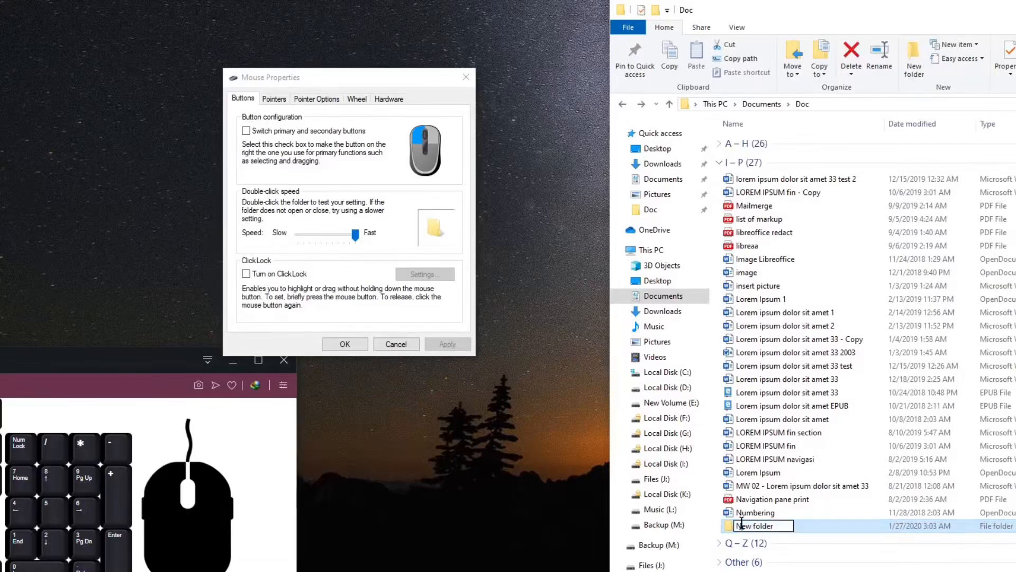
click(821, 526)
double_click(822, 527)
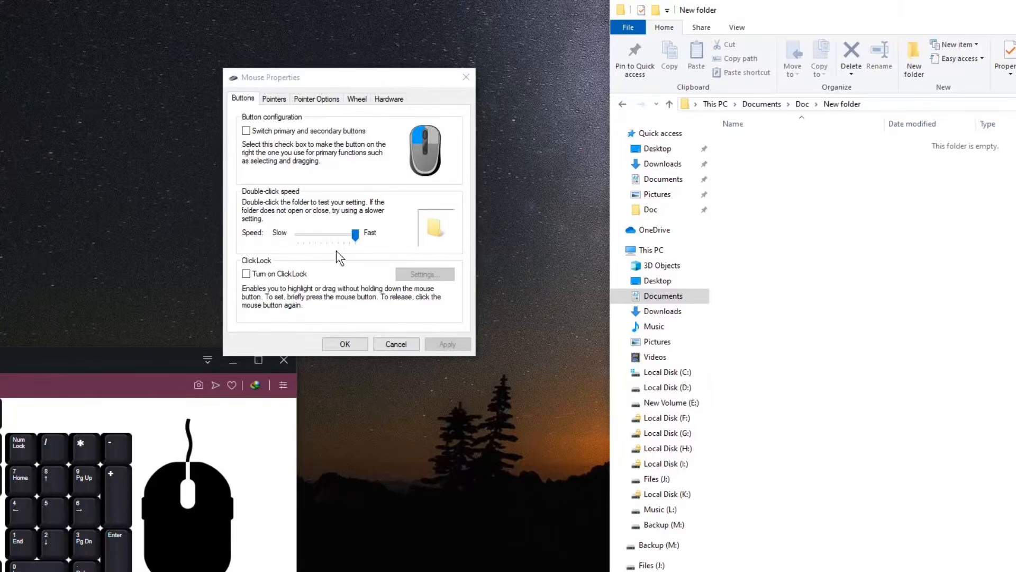
- Set the double-click speed one notch faster than the middle and apply it
click(335, 235)
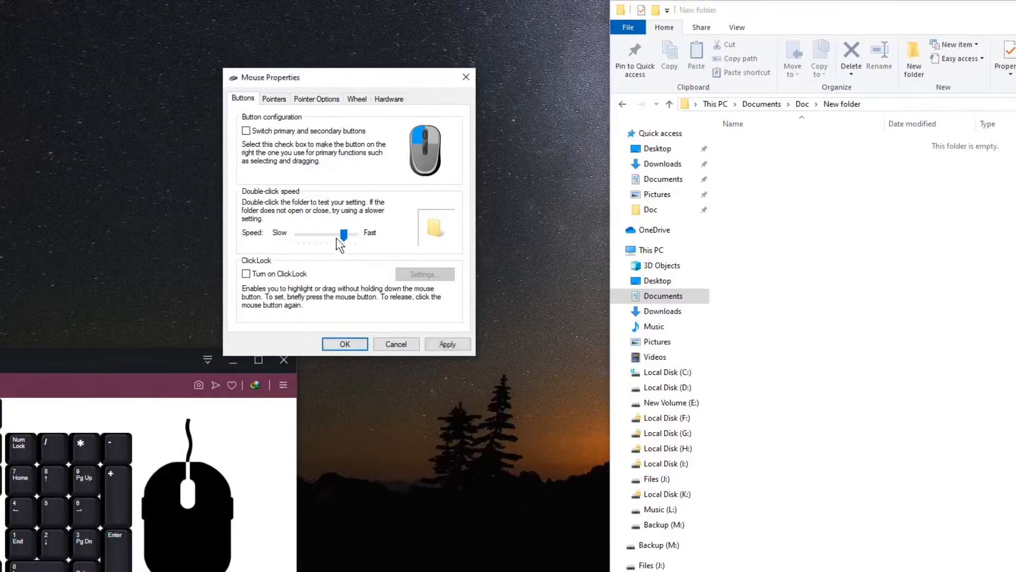
click(336, 237)
drag(333, 234, 333, 232)
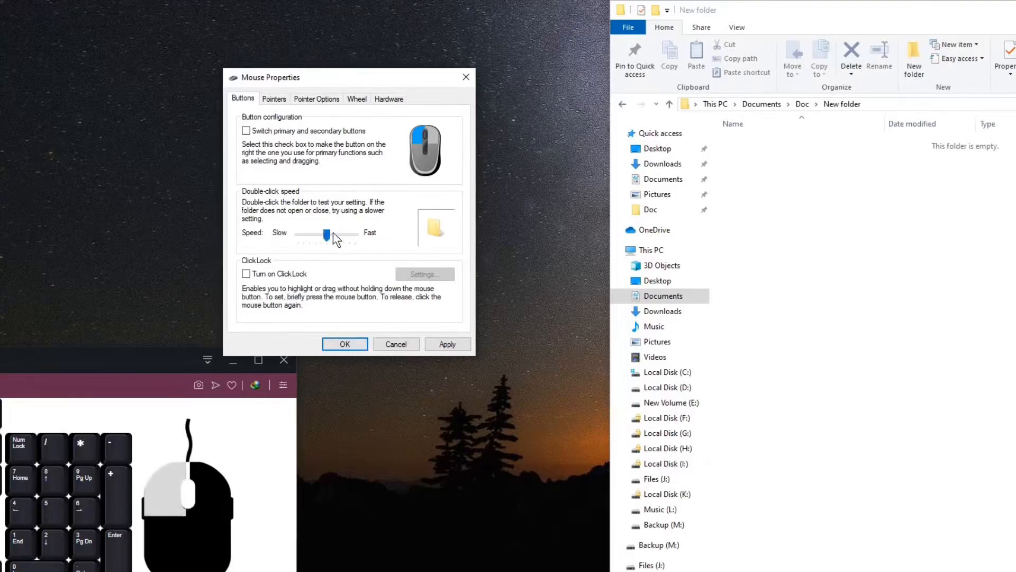
click(333, 231)
click(332, 233)
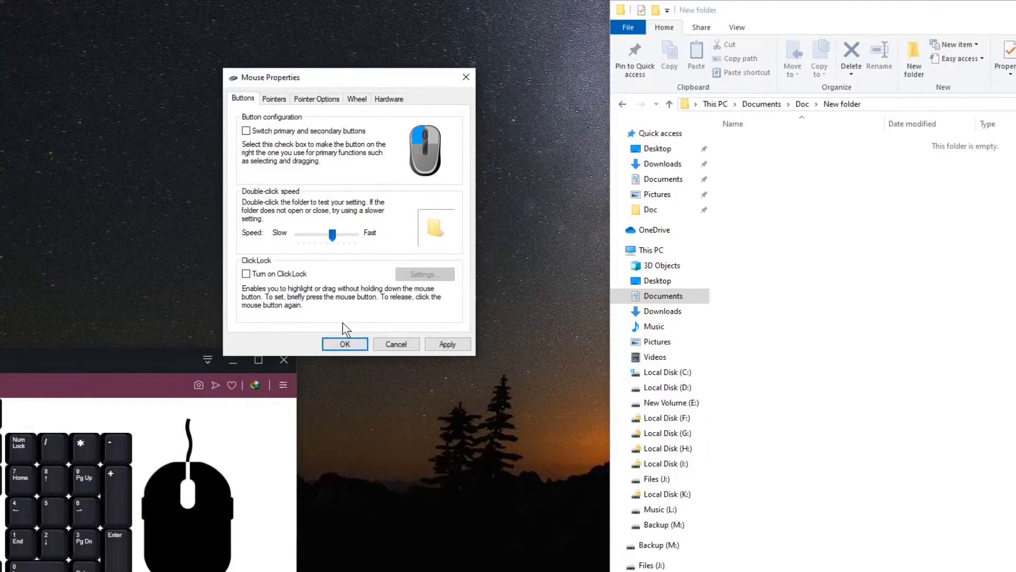
click(446, 345)
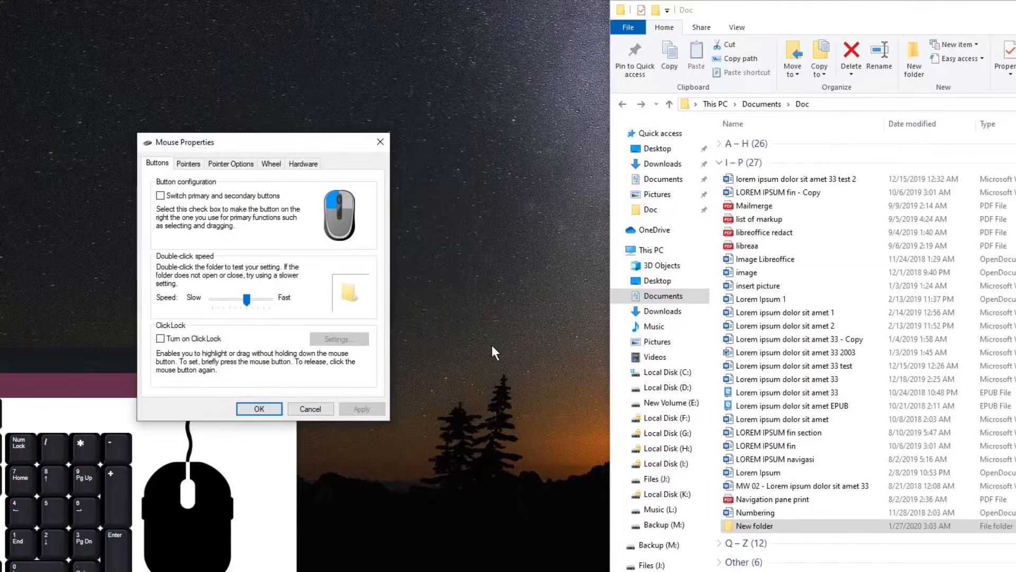
- Select the files from "lorem ipsum dolor sit amet 33 test 2" to "MW 02 - Lorem ipsum dolor sit amet 33", and apply Turn on ClickLock
click(492, 346)
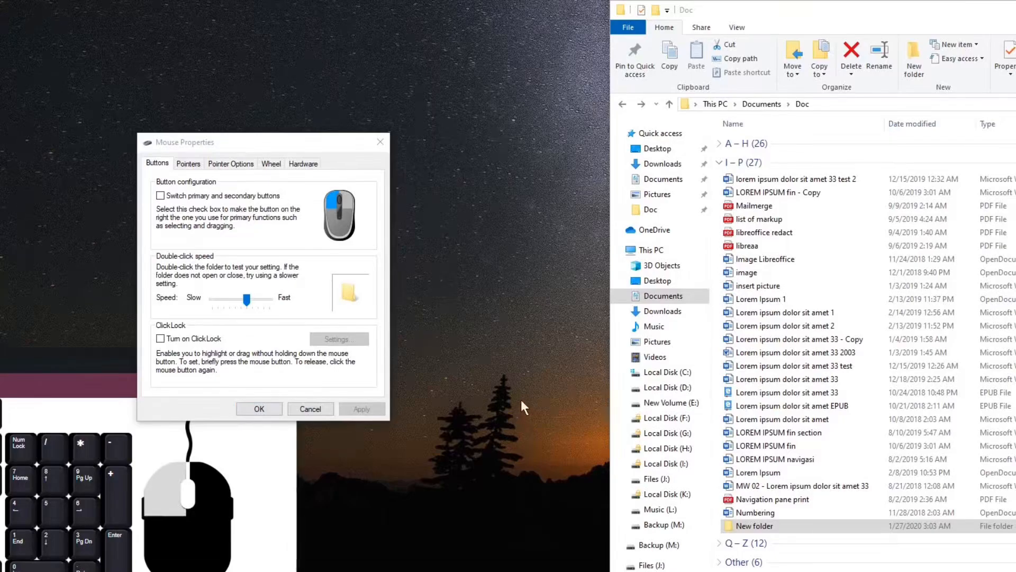
drag(714, 175, 873, 498)
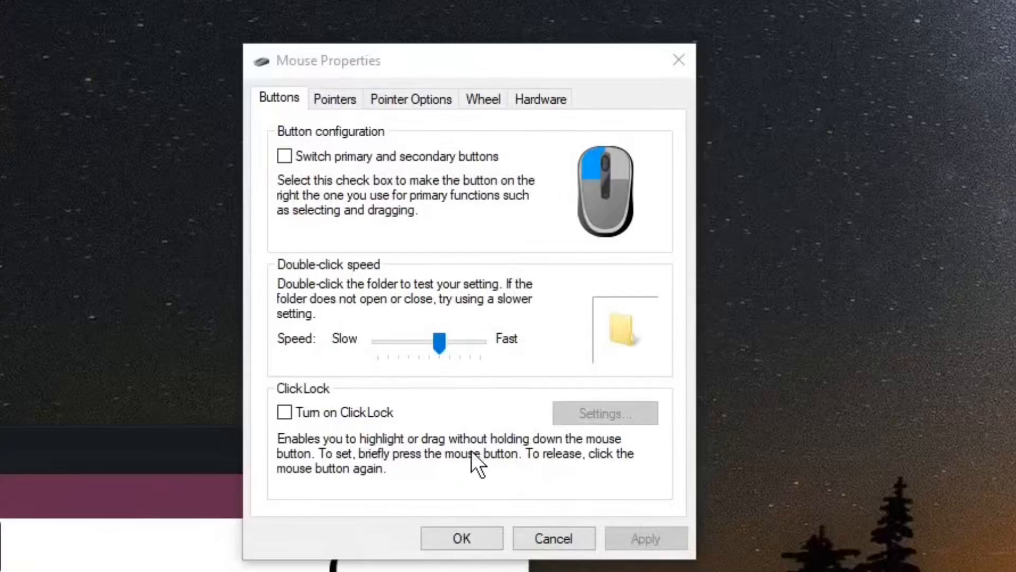
click(346, 409)
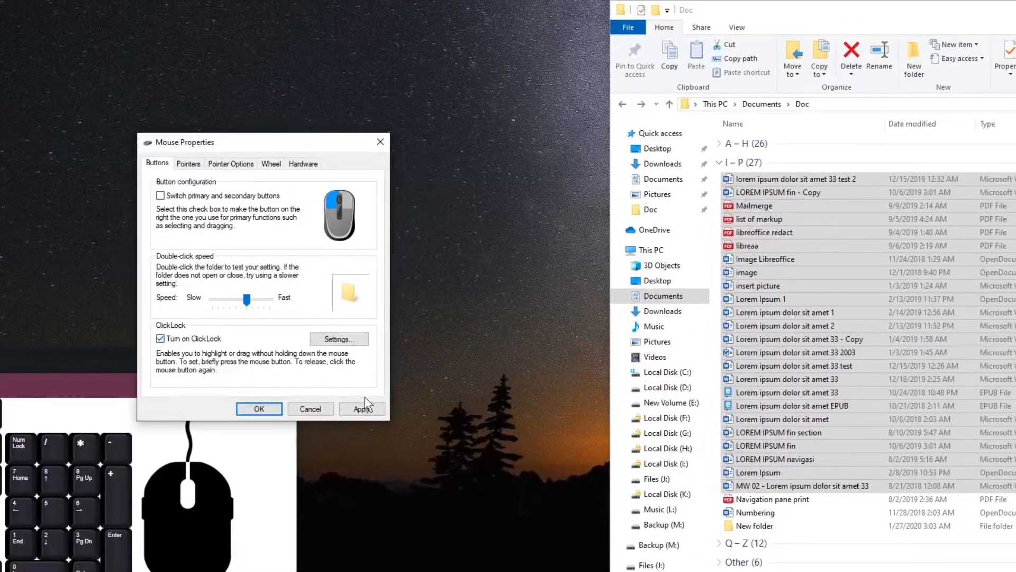
click(650, 537)
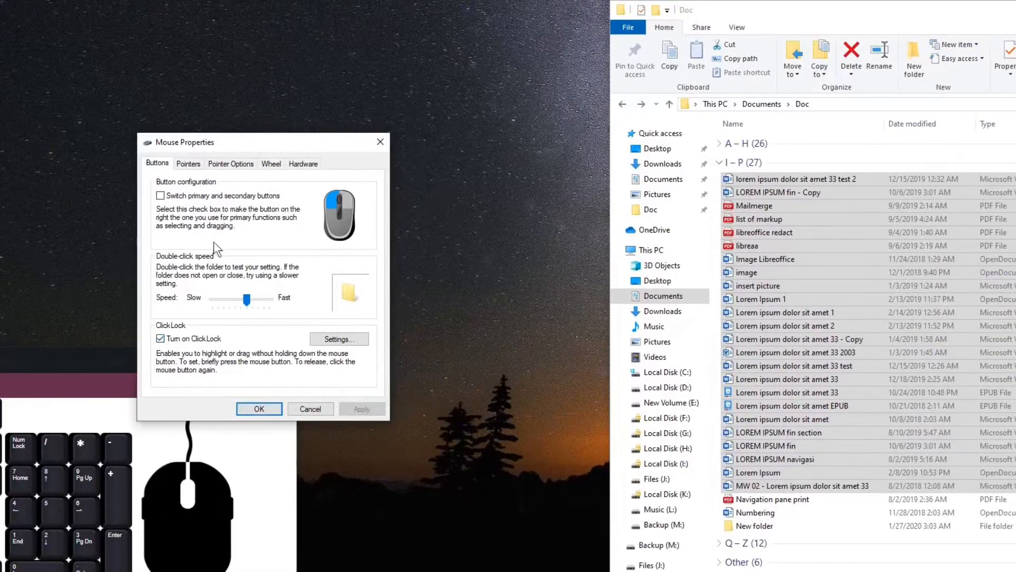
- Use ClickLock to move the Mouse Properties window up and clear of the mouse picture, and release it there
click(216, 143)
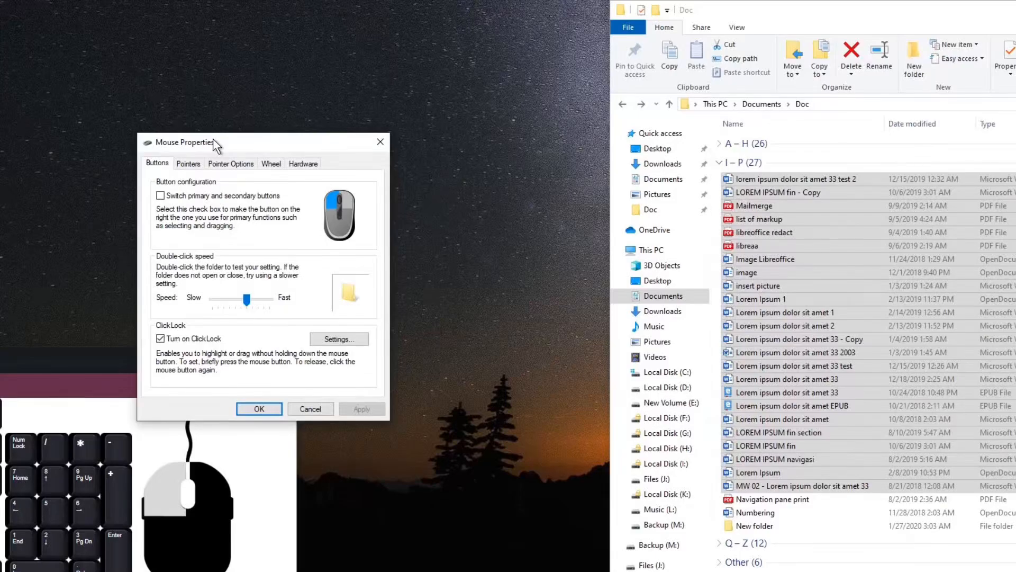
drag(213, 138, 300, 73)
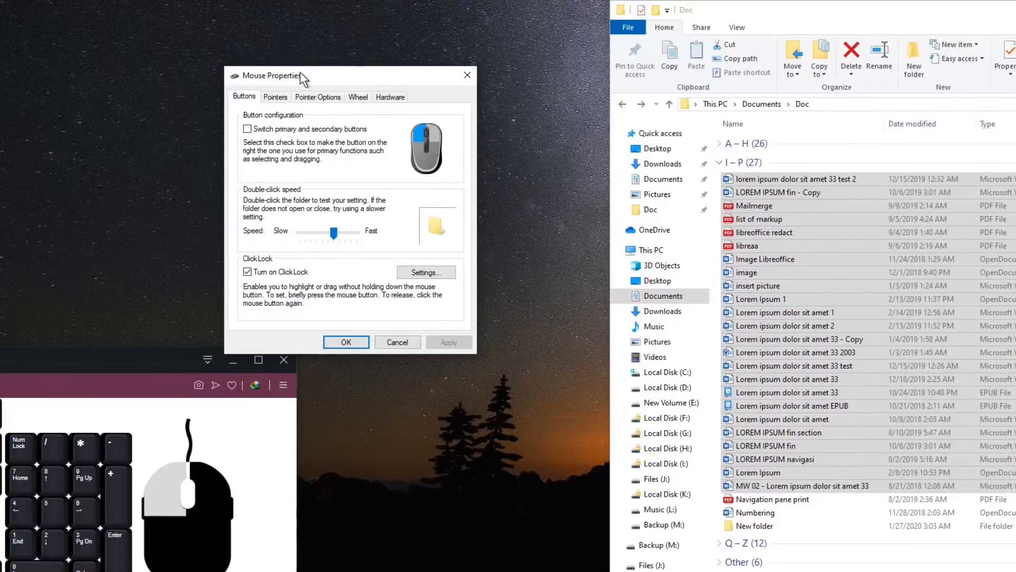
click(300, 72)
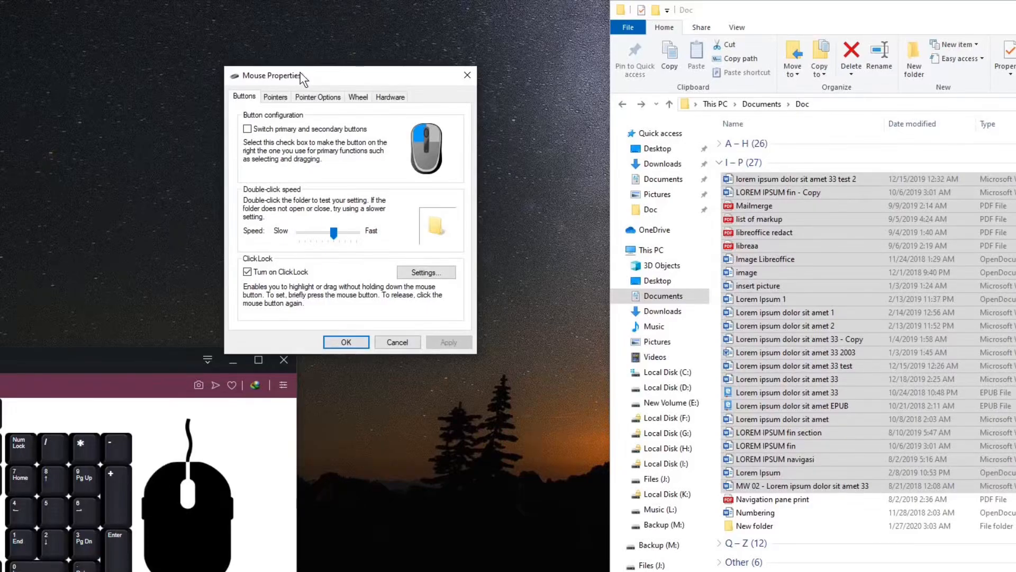
- Try carrying the selected files from the Doc folder to the desktop with ClickLock, and cancel the move
click(800, 177)
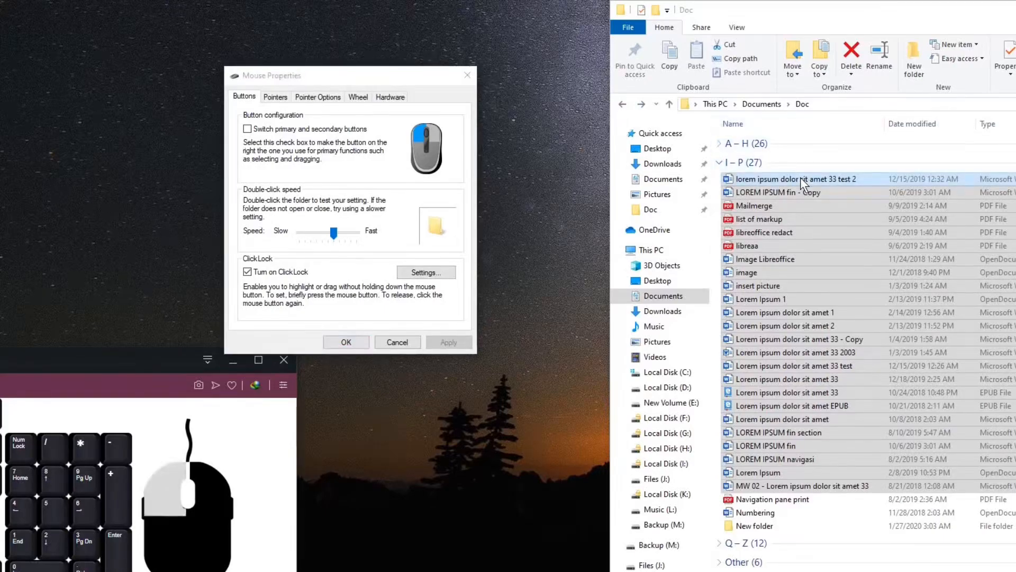
drag(801, 177, 29, 184)
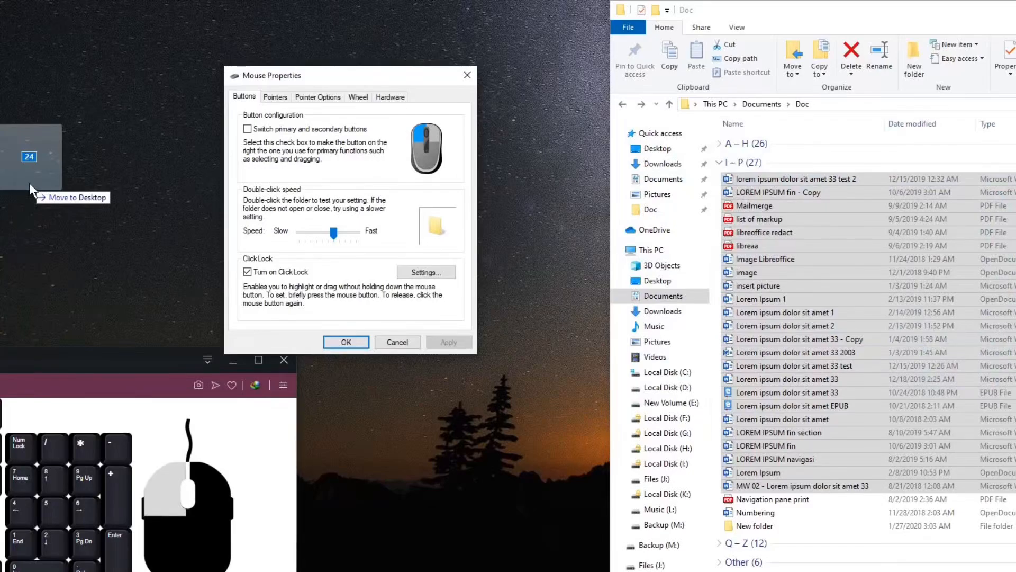
key(Escape)
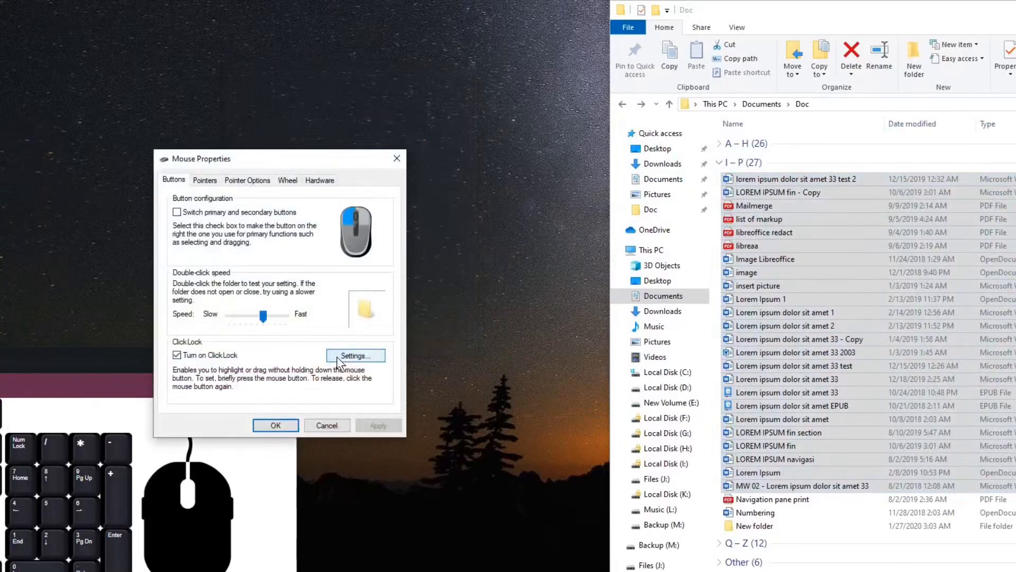
- Open the ClickLock settings, accept the existing hold duration, and confirm Mouse Properties to close it
click(349, 357)
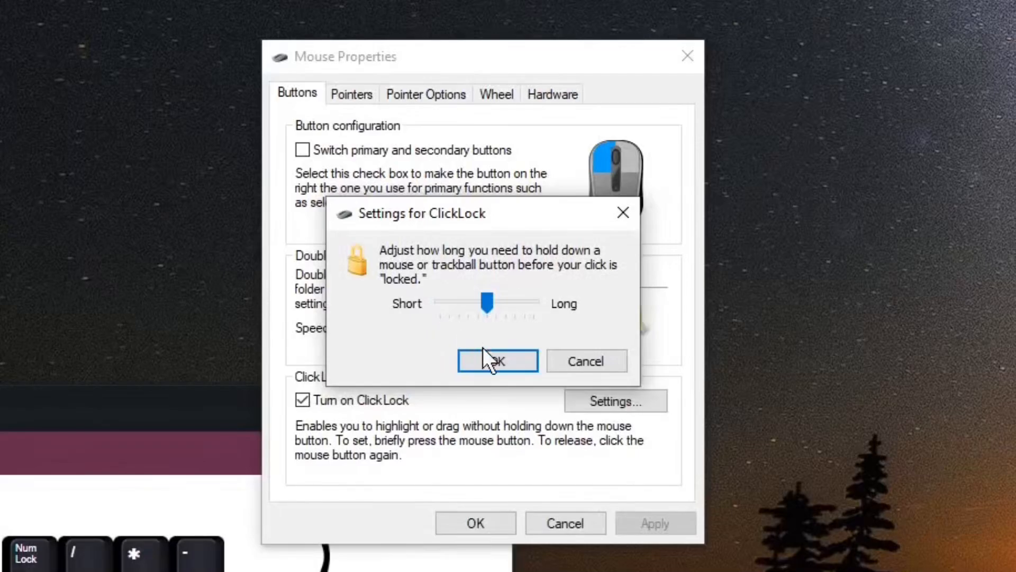
click(498, 358)
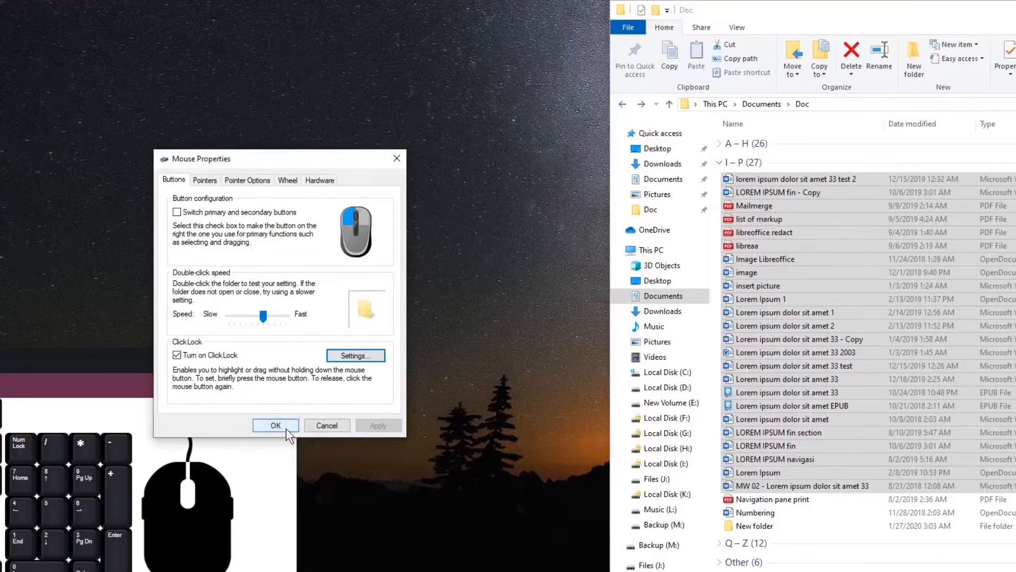
click(284, 424)
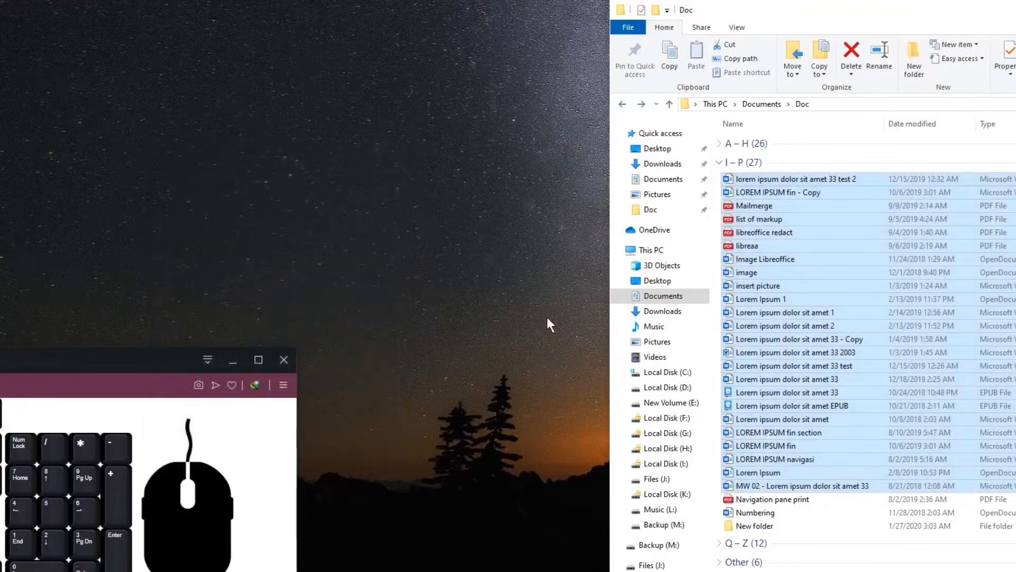
- Carry the selected files from the Doc folder out over the desktop using ClickLock
click(753, 182)
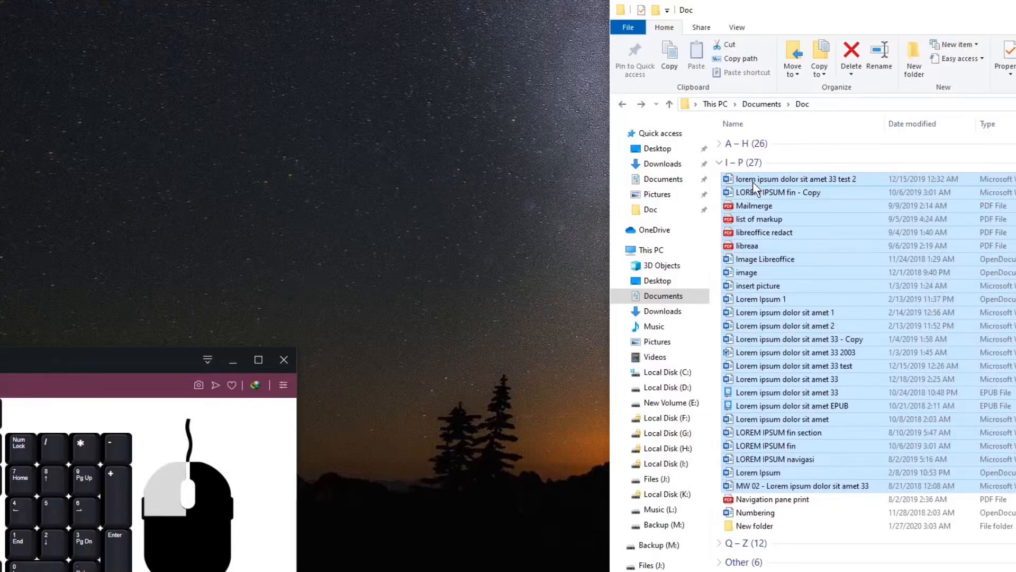
drag(753, 182, 268, 340)
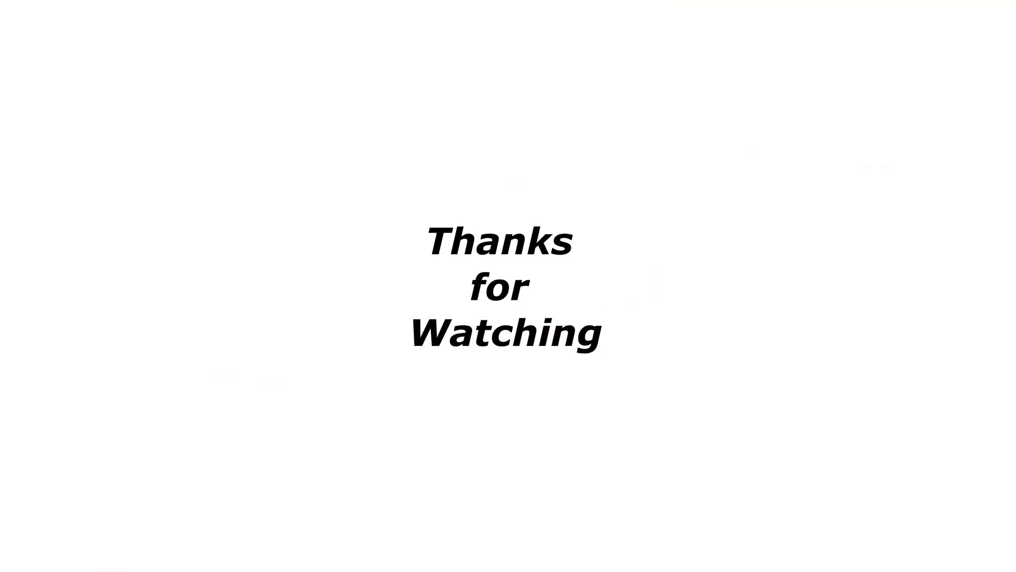